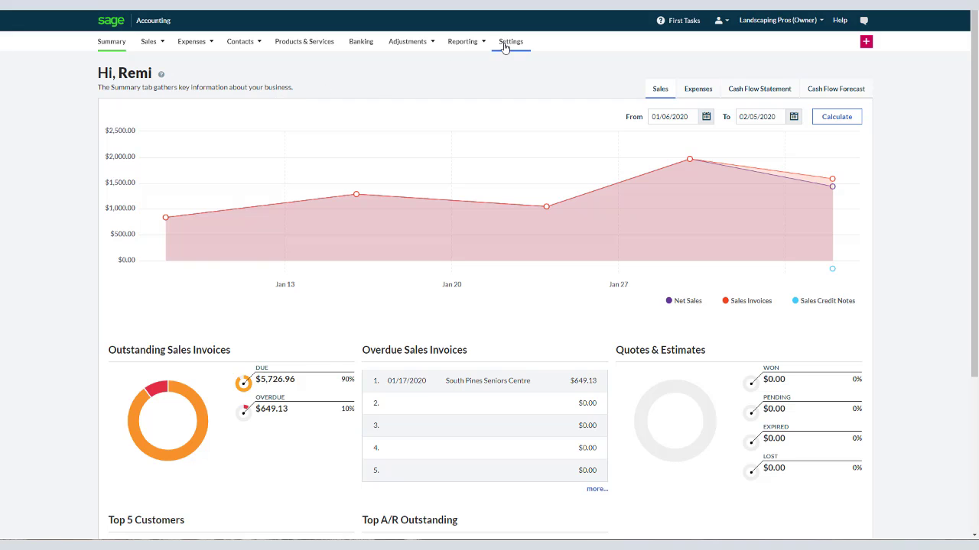
- Open the Analysis Types settings and rename the Department transaction analysis type as Activity
click(510, 43)
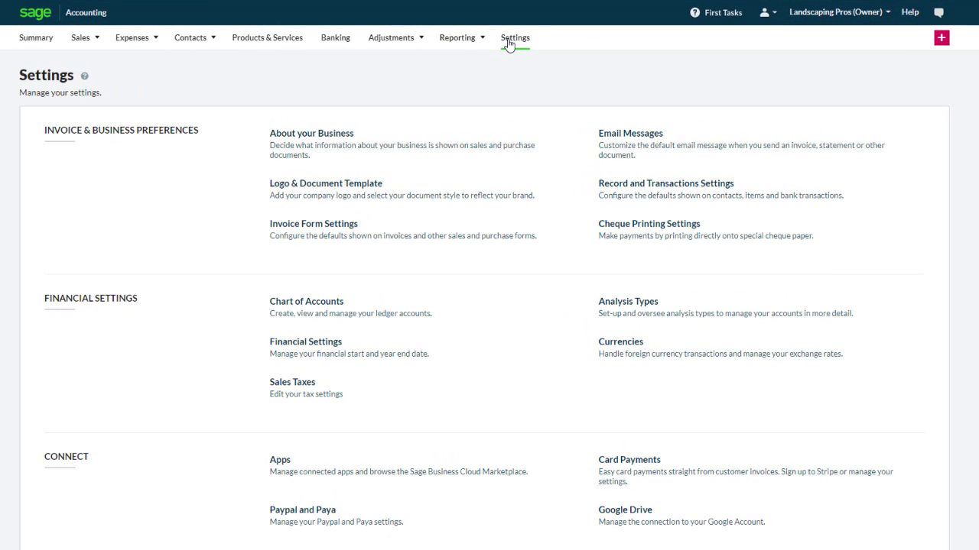
click(640, 313)
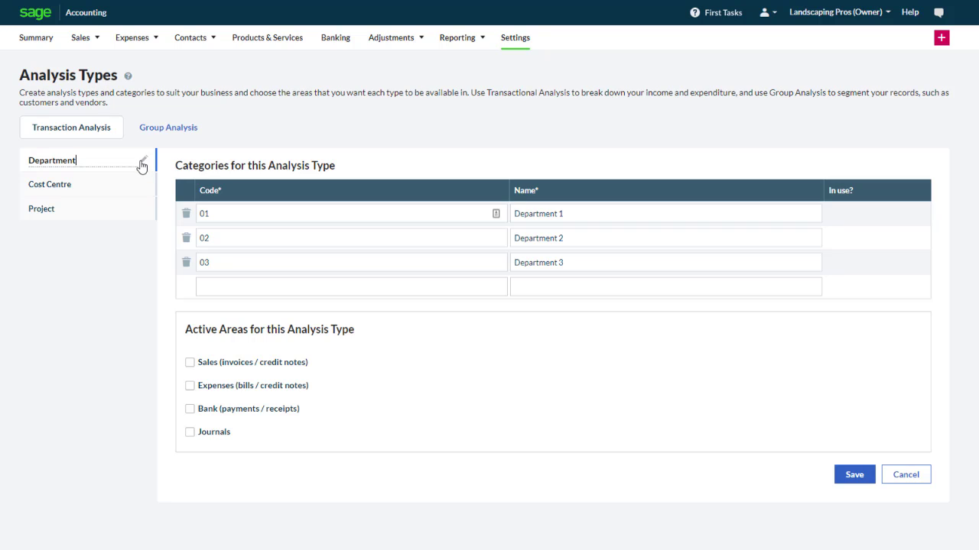
key(ctrl+a)
text(Activity)
key(Return)
- Name the Activity categories 01 Landscaping and 02 Snow Removal, and delete category 03
click(572, 213)
key(ctrl+a)
text(L)
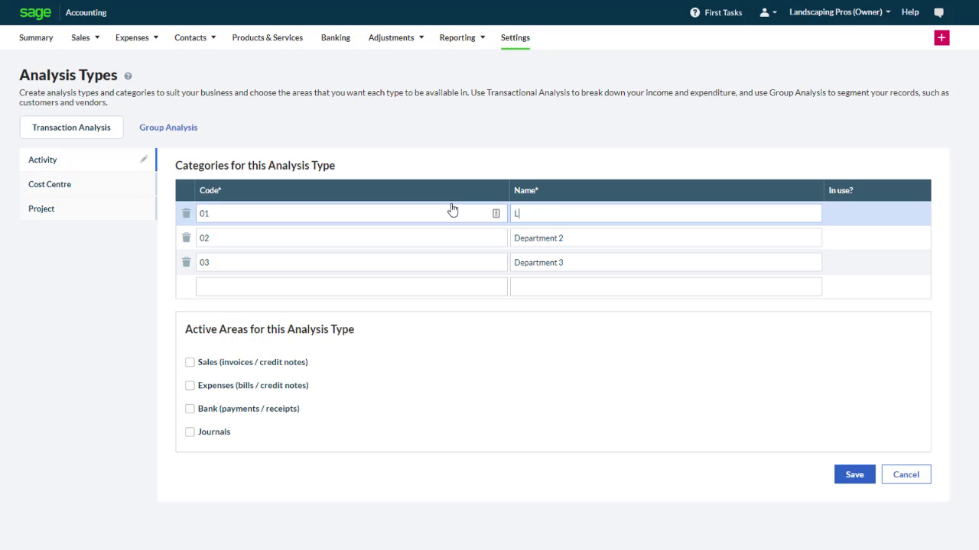
text(andscaping)
click(563, 238)
key(ctrl+a)
text(S)
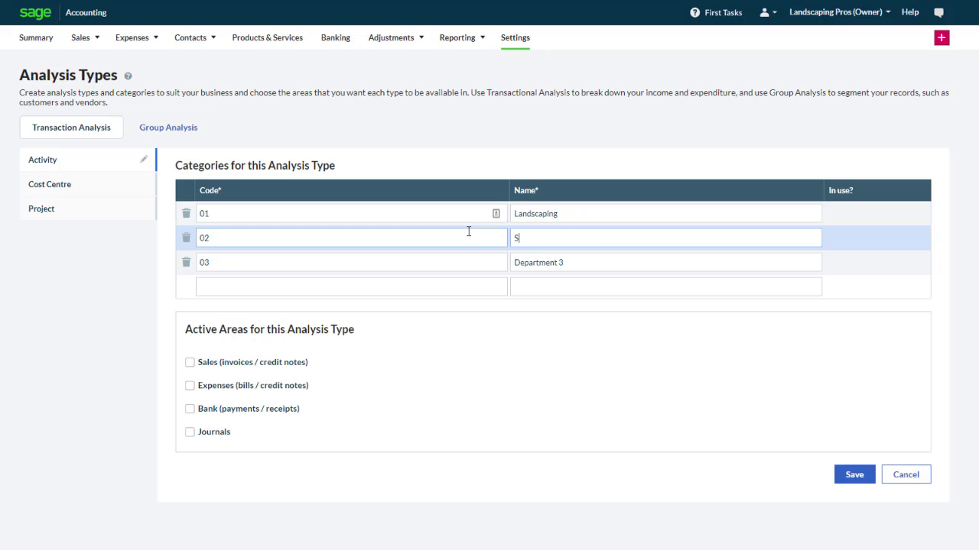
text(now Removal)
click(186, 263)
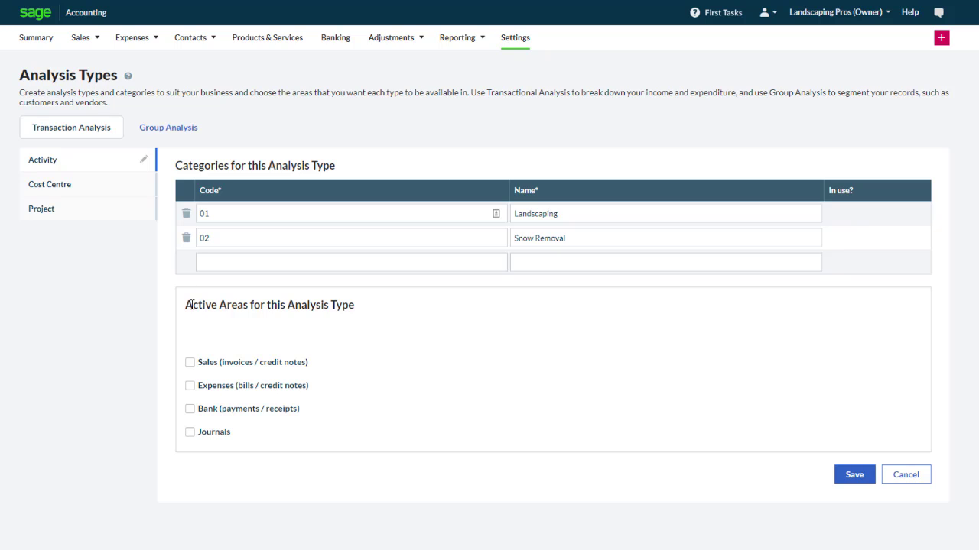
- Activate the Activity analysis type for Sales, Expenses, Bank and Journals, and save it
click(194, 366)
click(192, 388)
click(194, 412)
click(195, 435)
click(855, 477)
- Name the three Project categories UBC Group - Site 1, UBC Group - Site 2 and Action Line - North Shore
click(102, 206)
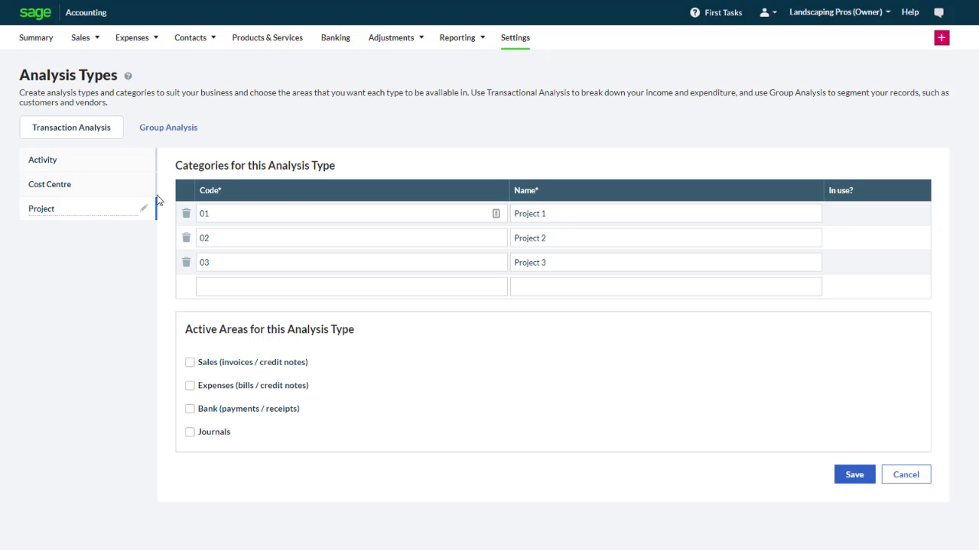
drag(562, 212, 481, 207)
text(UBC Group)
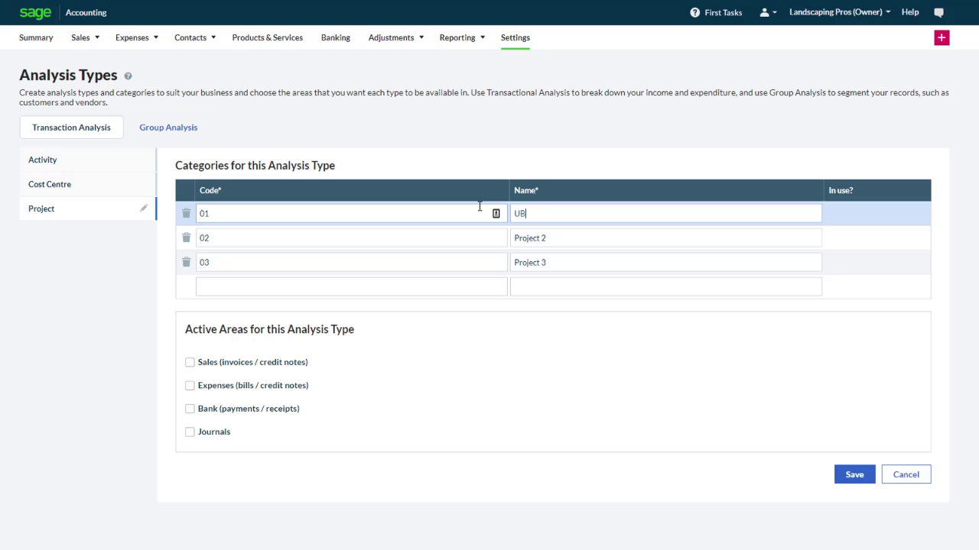
text( - Site 1)
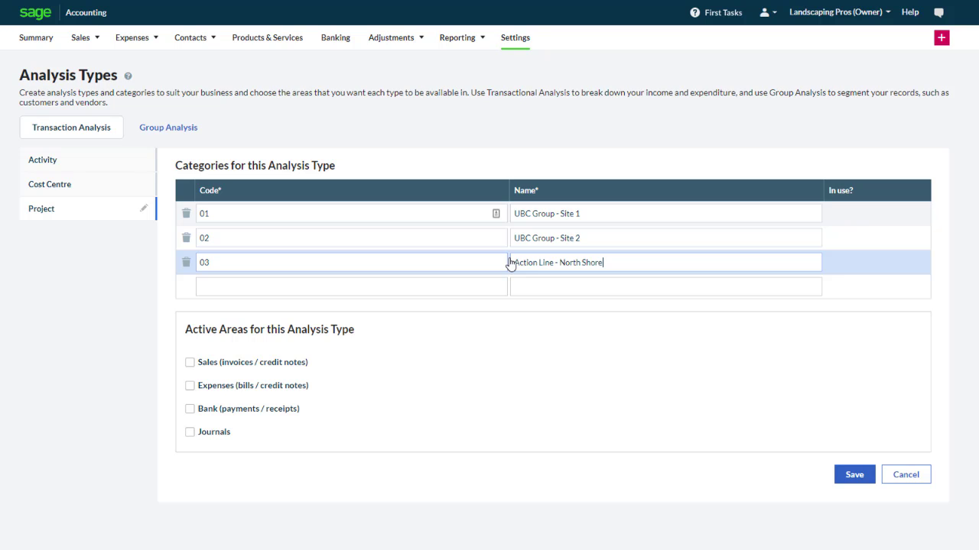
- Make the Project analysis type active in Sales, Expenses, Bank and Journals, and save it
click(190, 363)
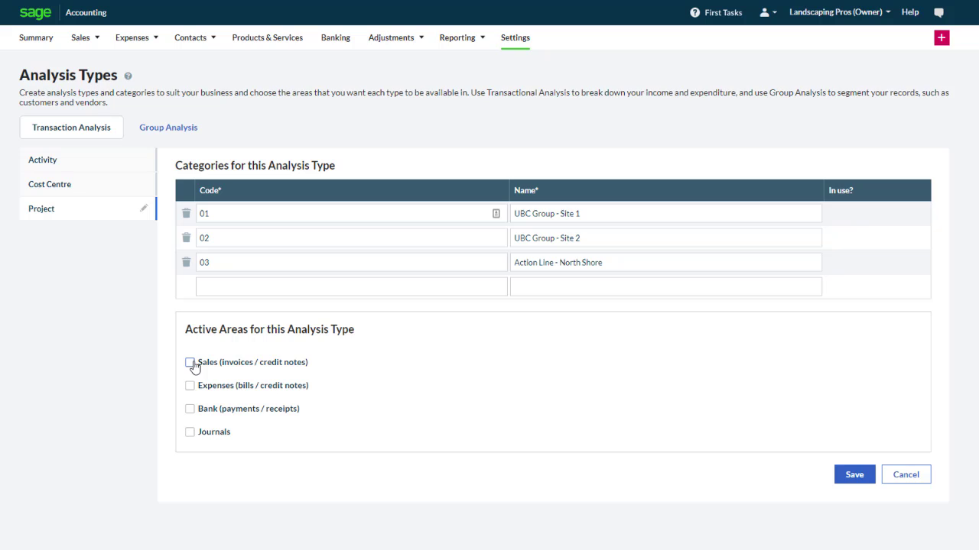
click(190, 386)
click(190, 409)
click(190, 433)
click(841, 478)
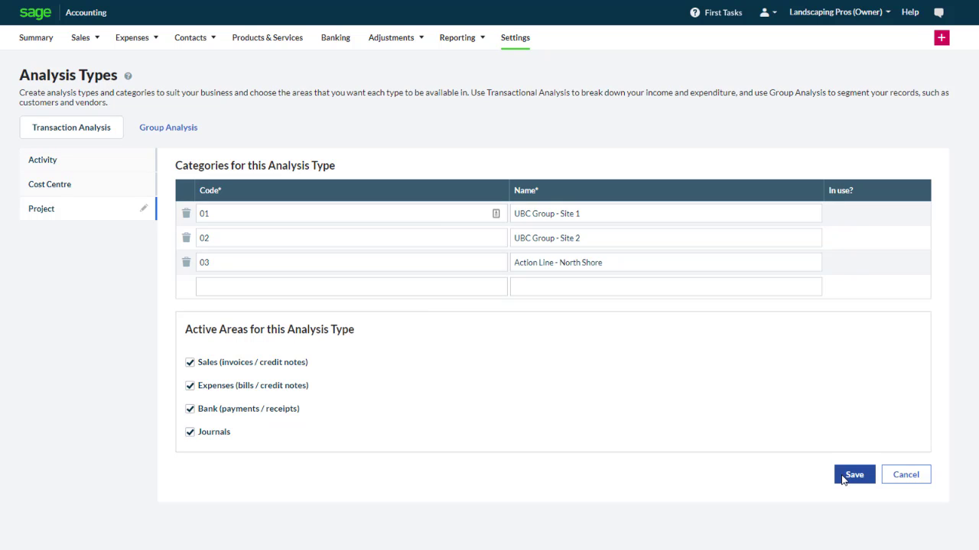
- In the Customer Group analysis type, change the first two categories to code N, North Shore and code S, South Shore
click(181, 140)
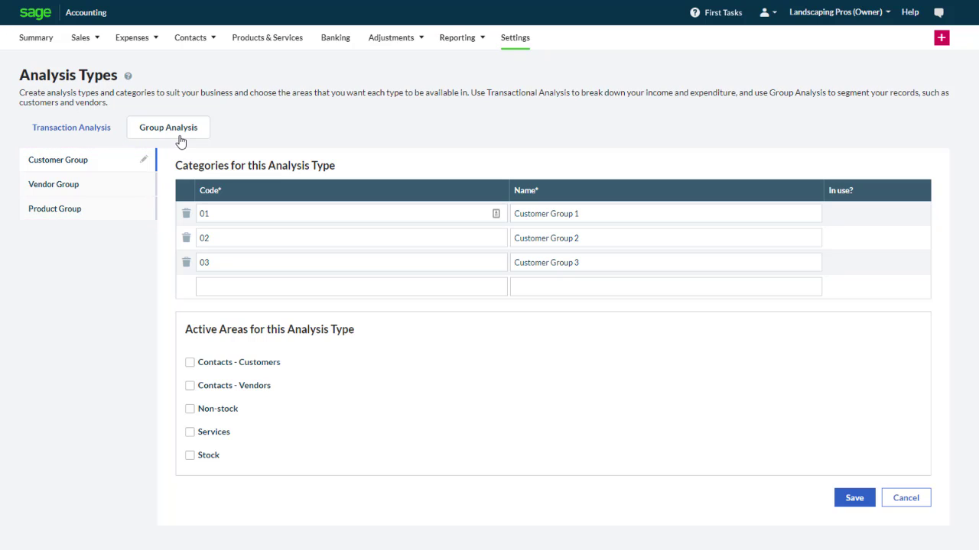
click(230, 213)
drag(230, 213, 197, 214)
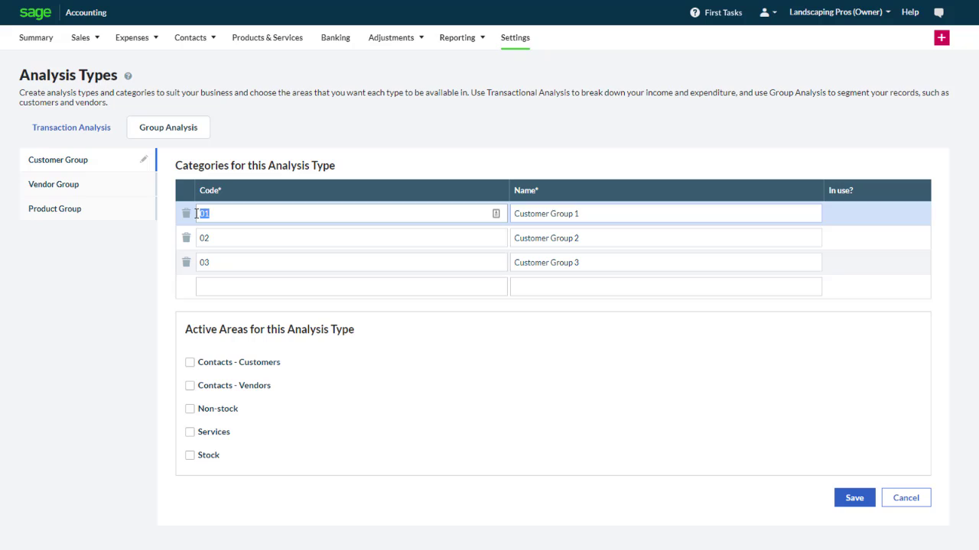
text(N)
key(Tab)
text(North Shore)
key(Tab)
text(S)
key(Tab)
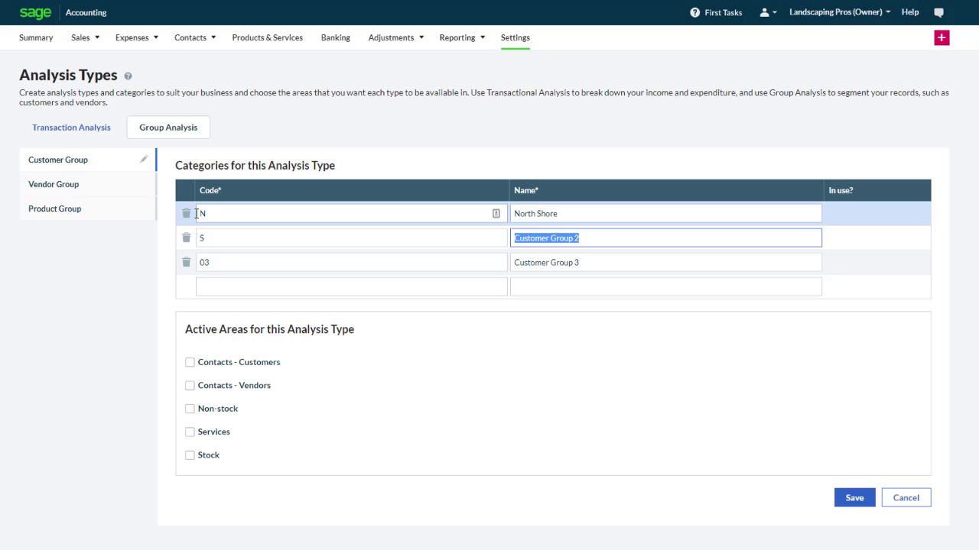
text(South Sho)
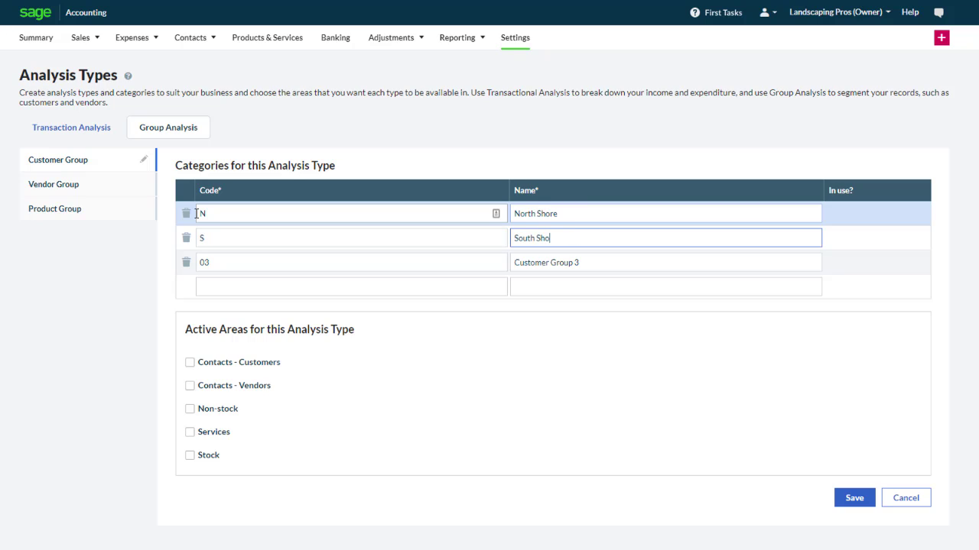
text(re)
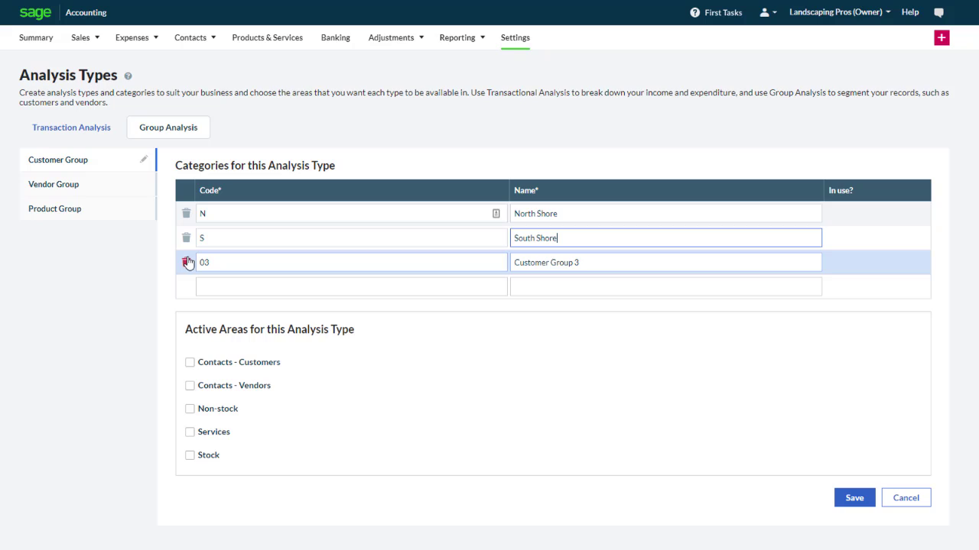
- Delete the third Customer Group category, activate the type for Contacts - Customers only, and save it
click(186, 262)
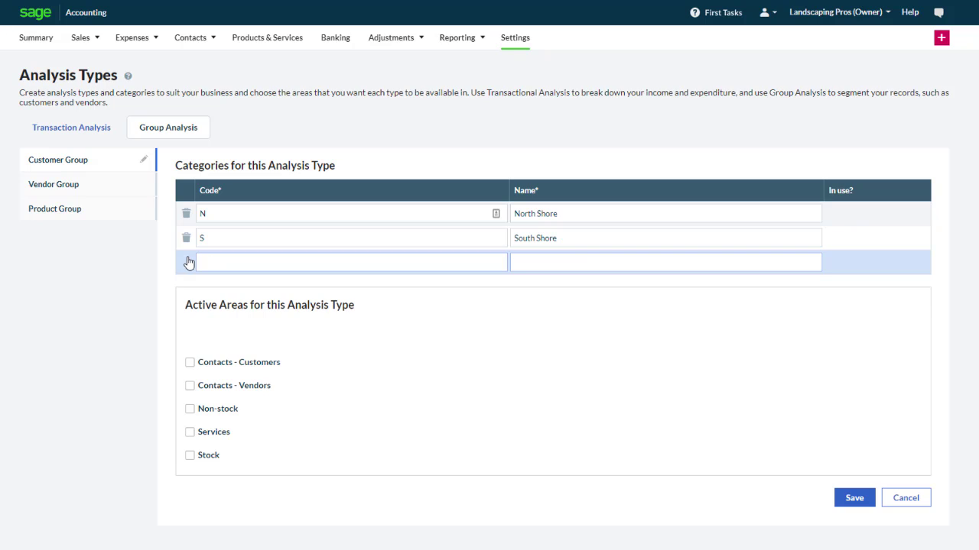
click(191, 363)
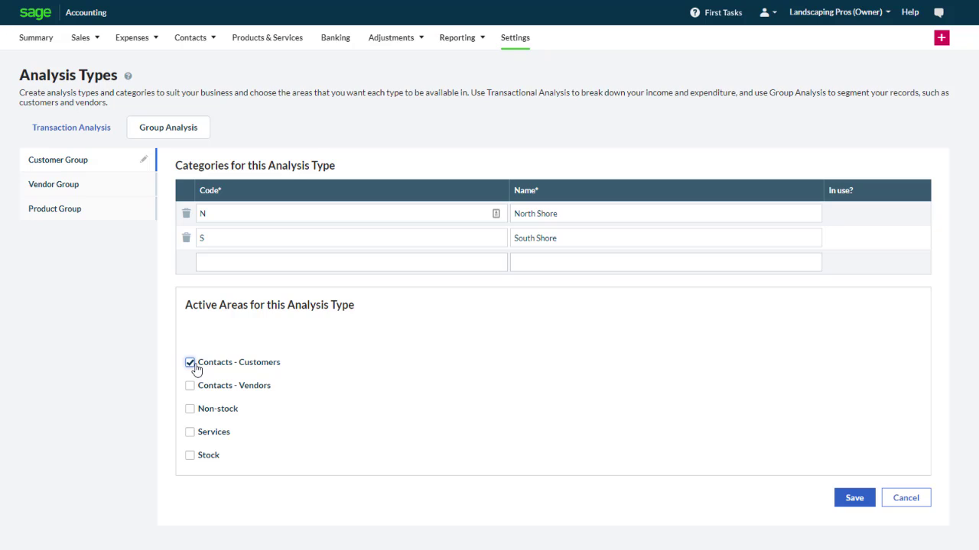
click(850, 500)
- Assign the North Shore customer group to the customer record of Action Line Construction
click(200, 37)
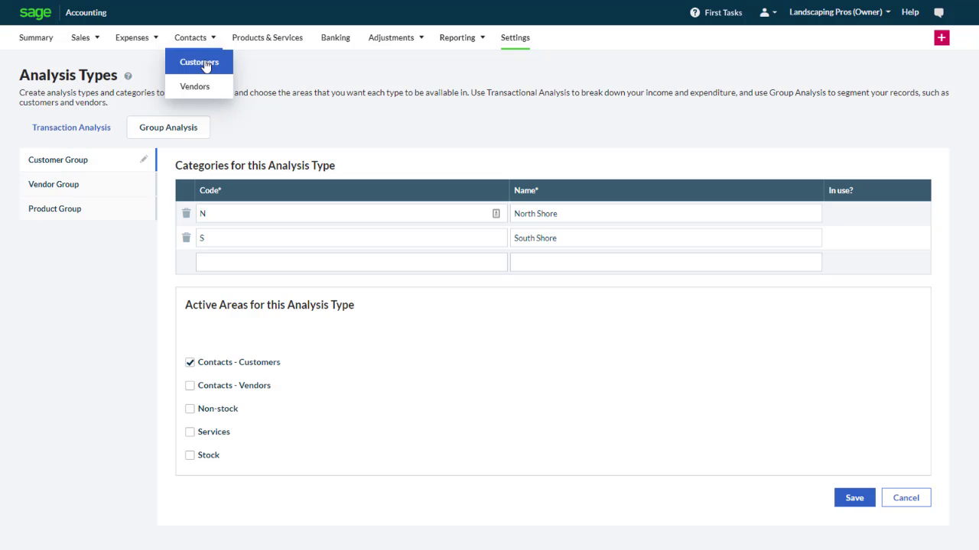
click(205, 64)
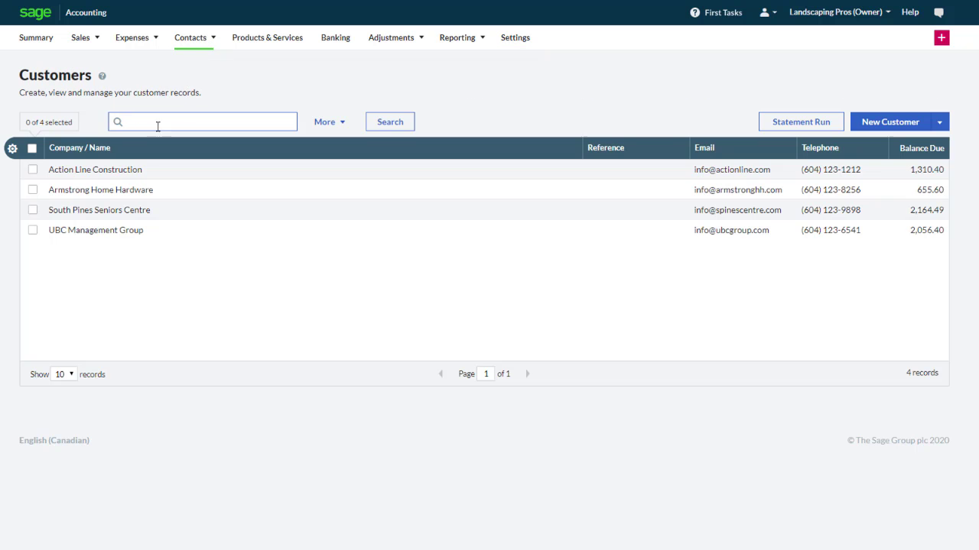
click(119, 171)
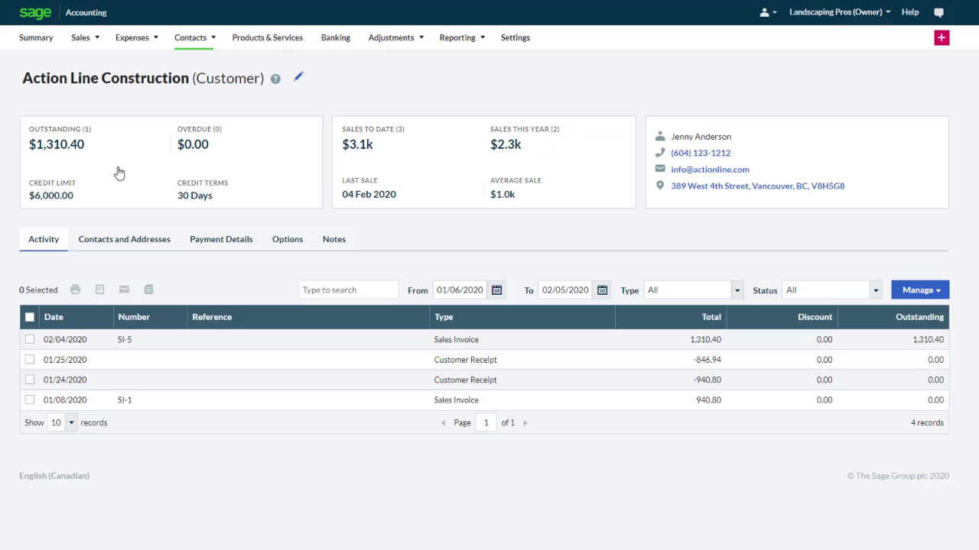
click(289, 239)
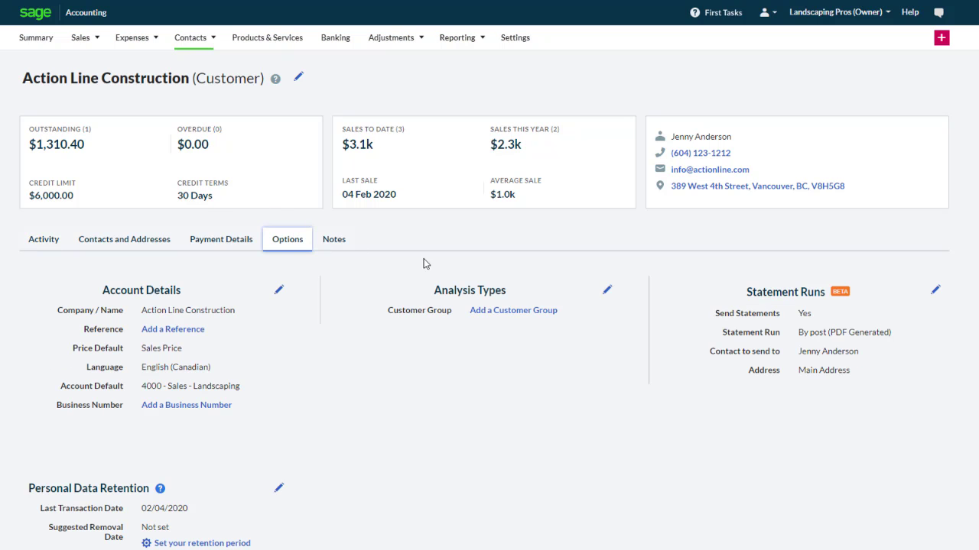
click(607, 291)
click(607, 314)
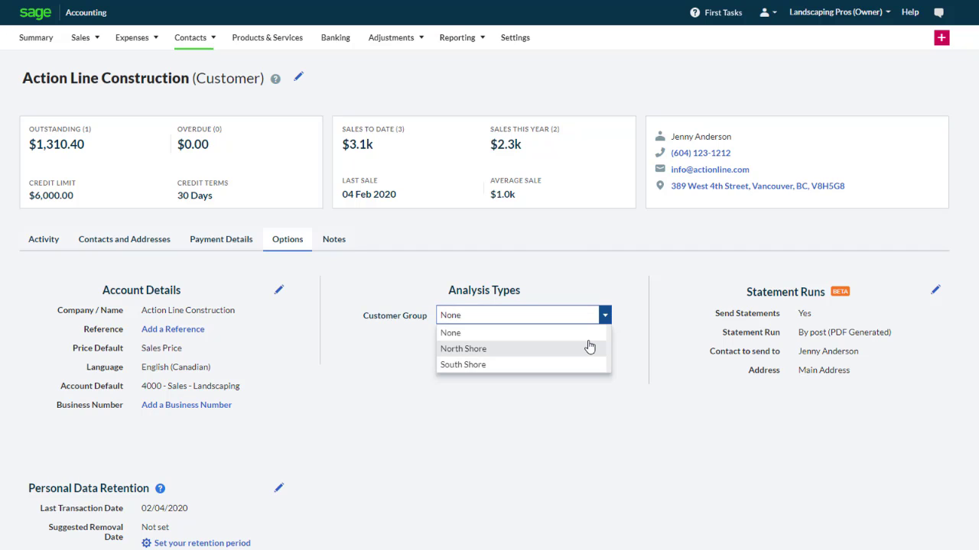
click(587, 348)
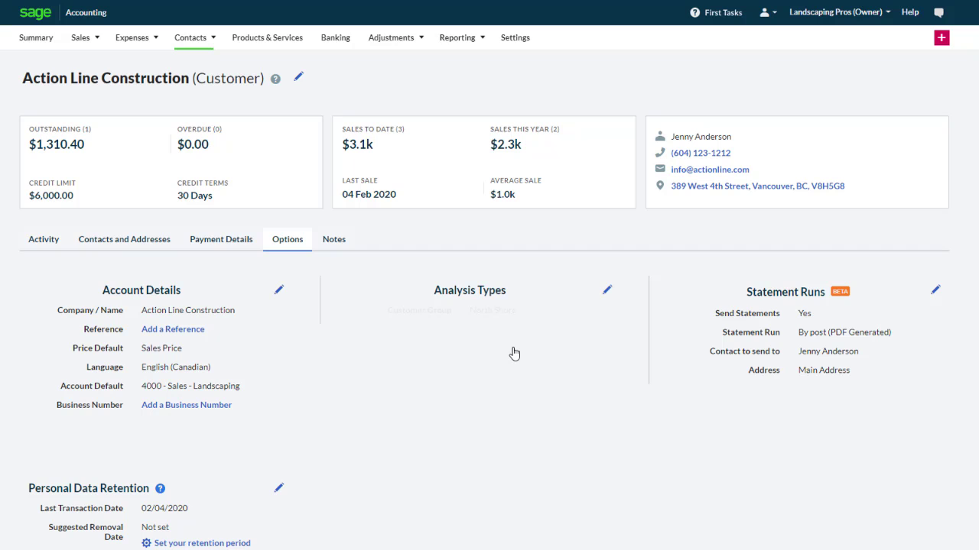
- Check the Customer Group choices offered when creating a new customer, and close the form without saving
mouse_move(217, 40)
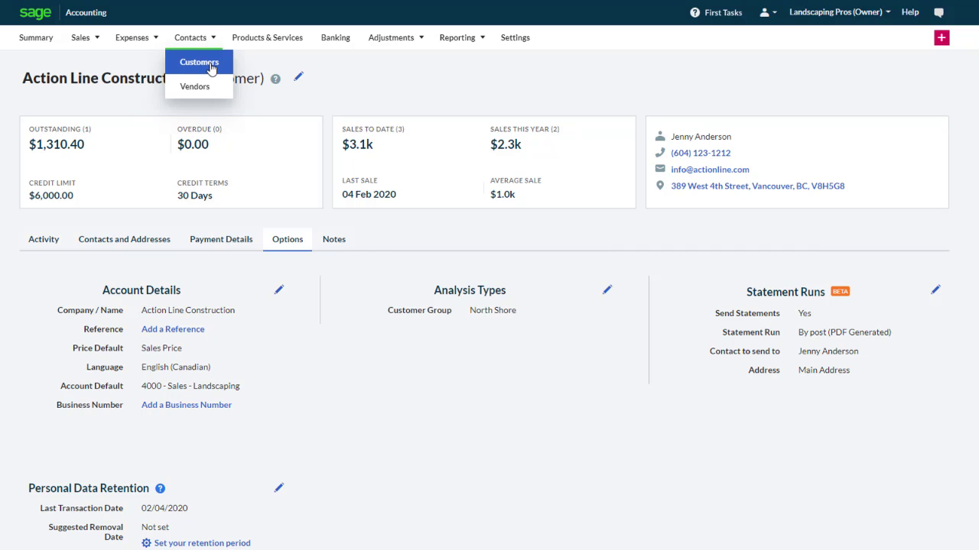
click(212, 68)
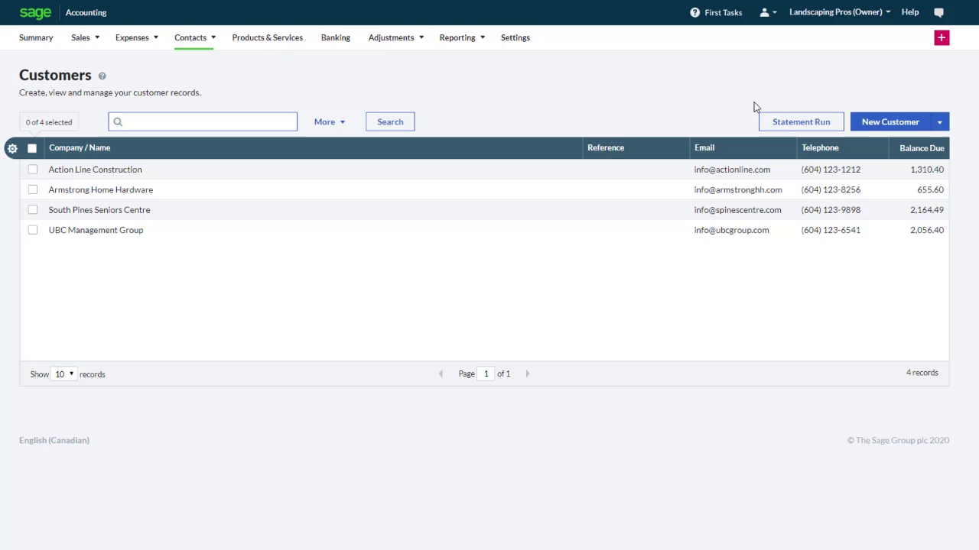
click(868, 127)
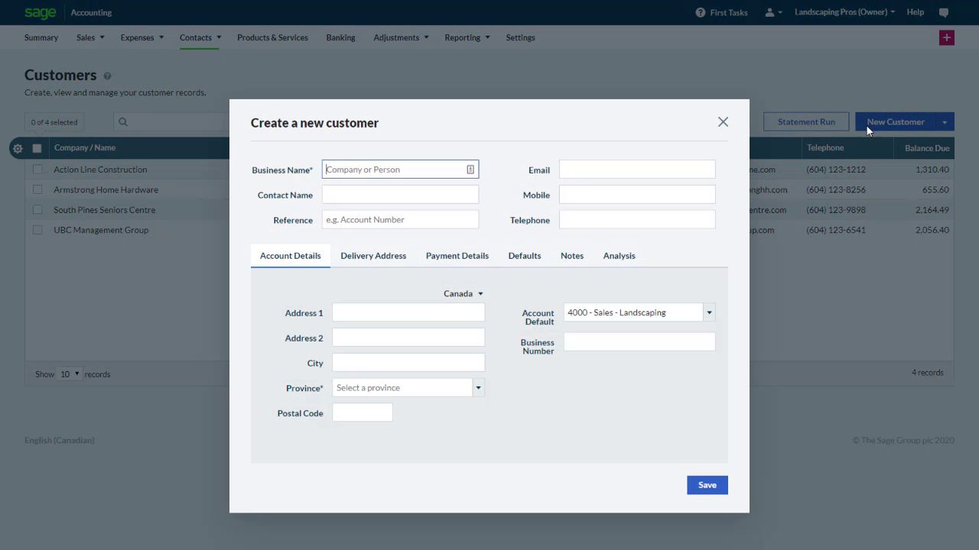
click(625, 257)
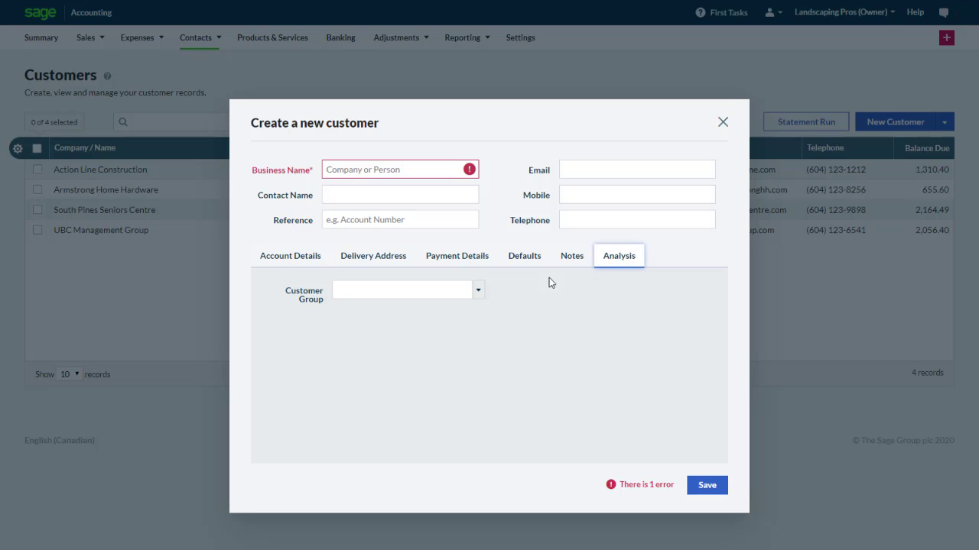
click(478, 291)
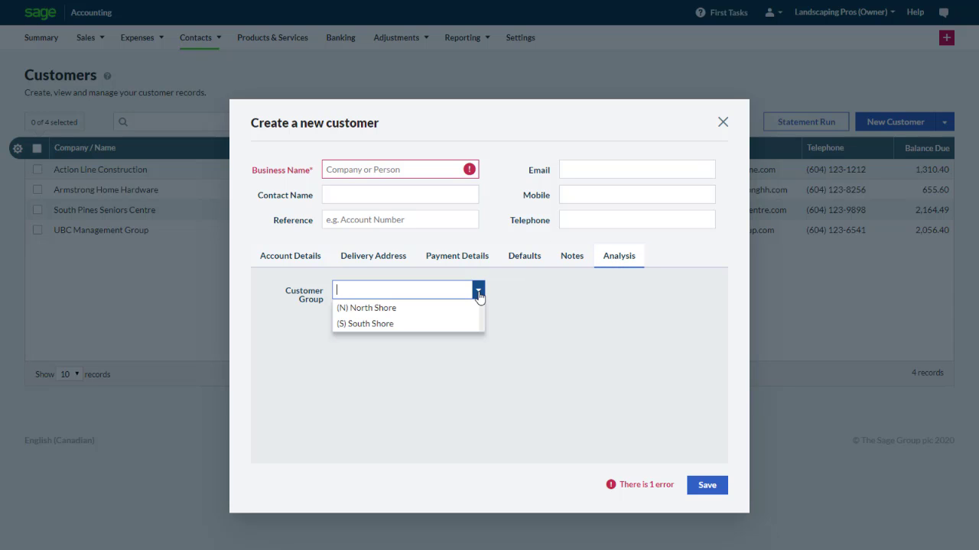
click(723, 122)
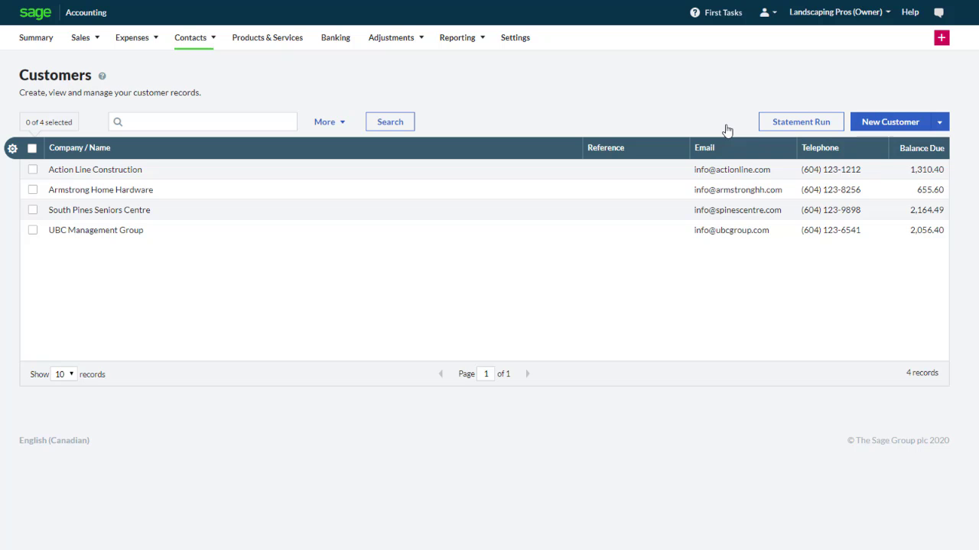
- Start a new sales invoice for the customer UBC Management Group
click(940, 37)
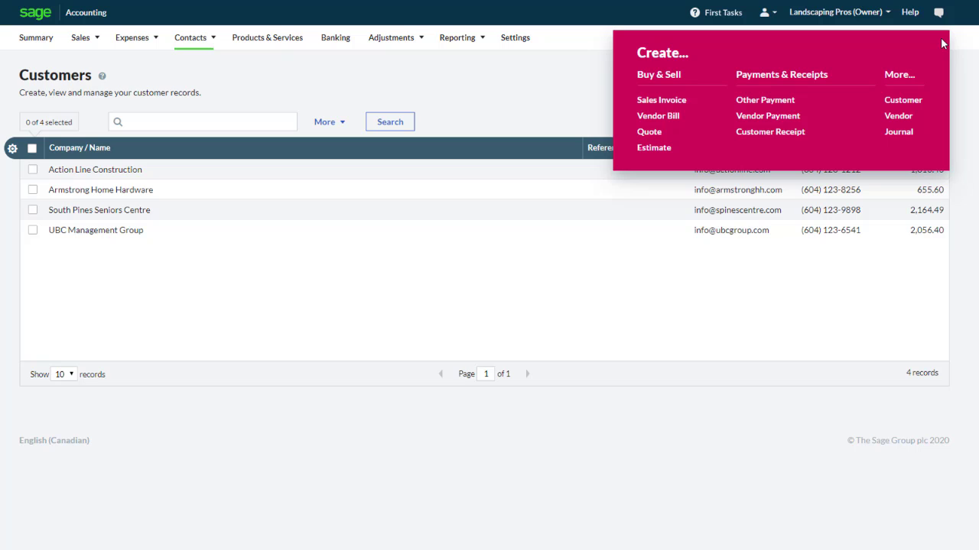
click(662, 101)
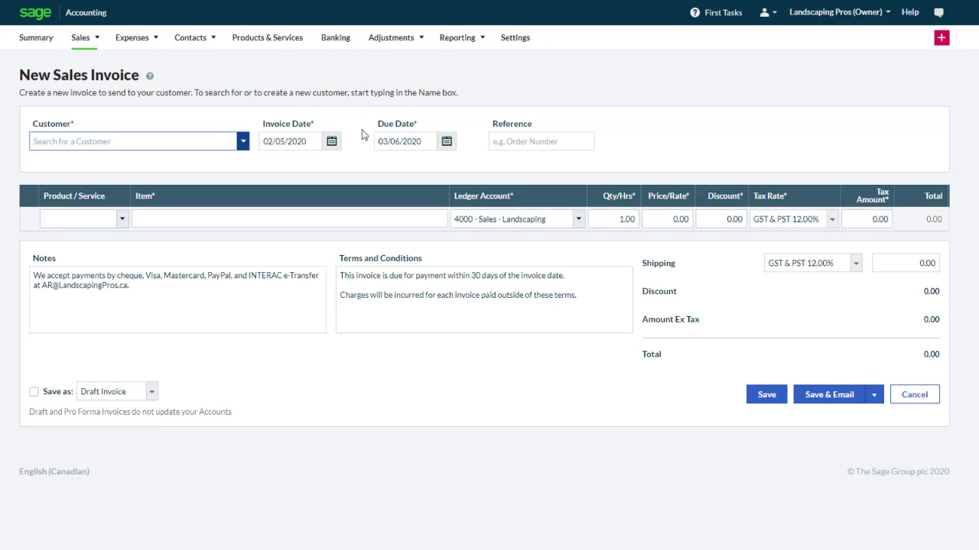
click(241, 141)
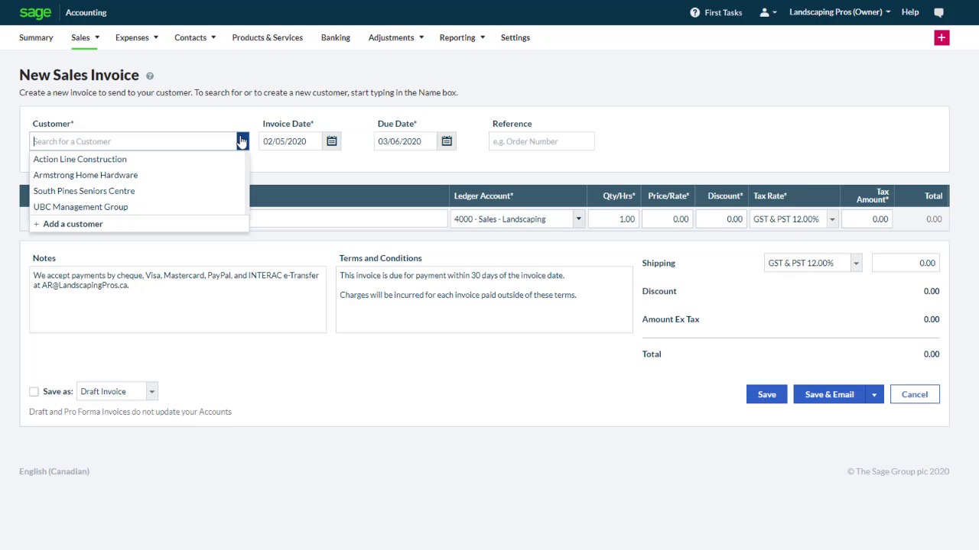
click(217, 207)
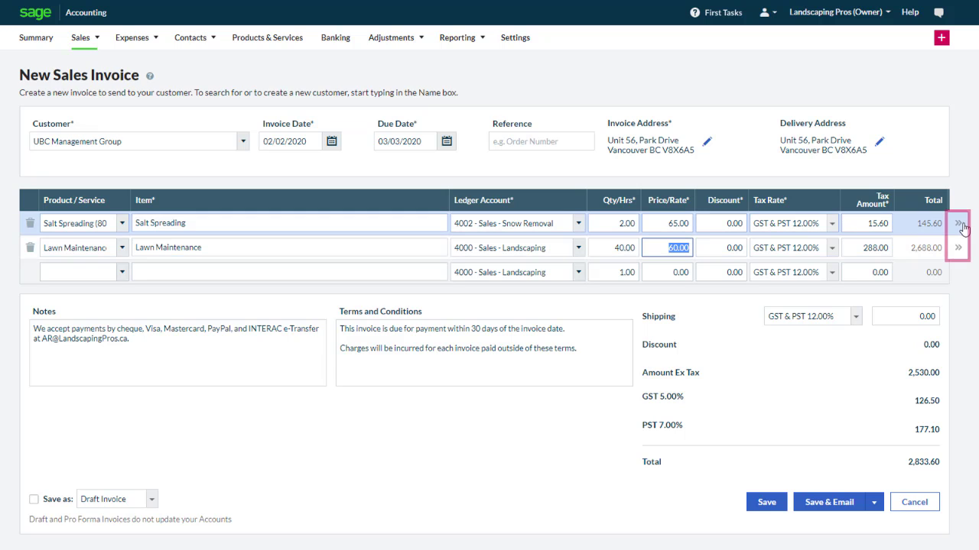
- Assign the activity (02) Snow Removal and the first listed project to the Salt Spreading line of the invoice
click(959, 225)
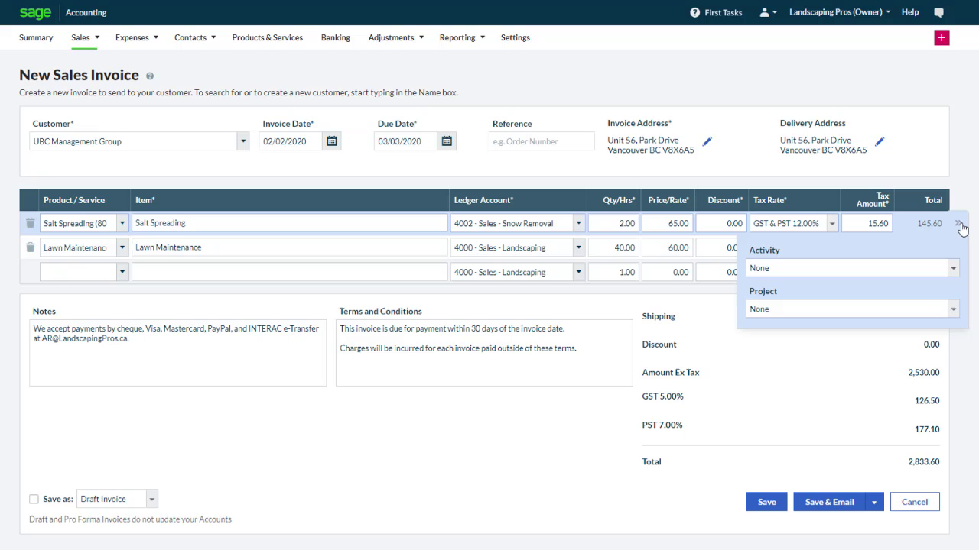
click(953, 269)
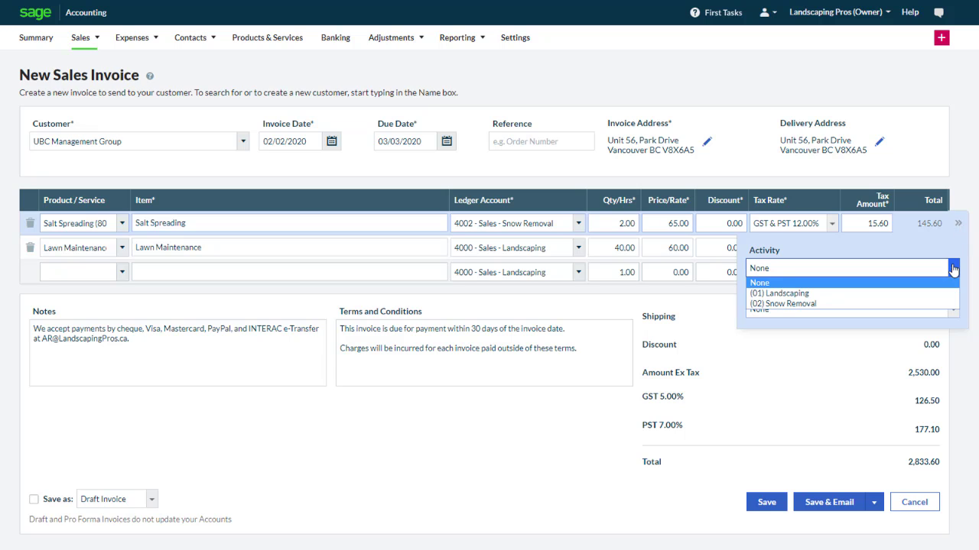
click(939, 303)
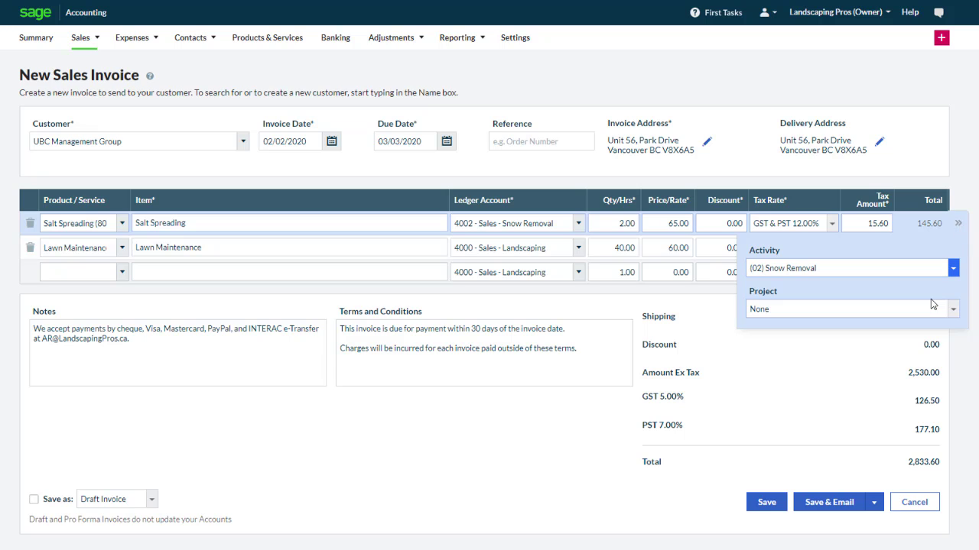
click(953, 309)
click(948, 332)
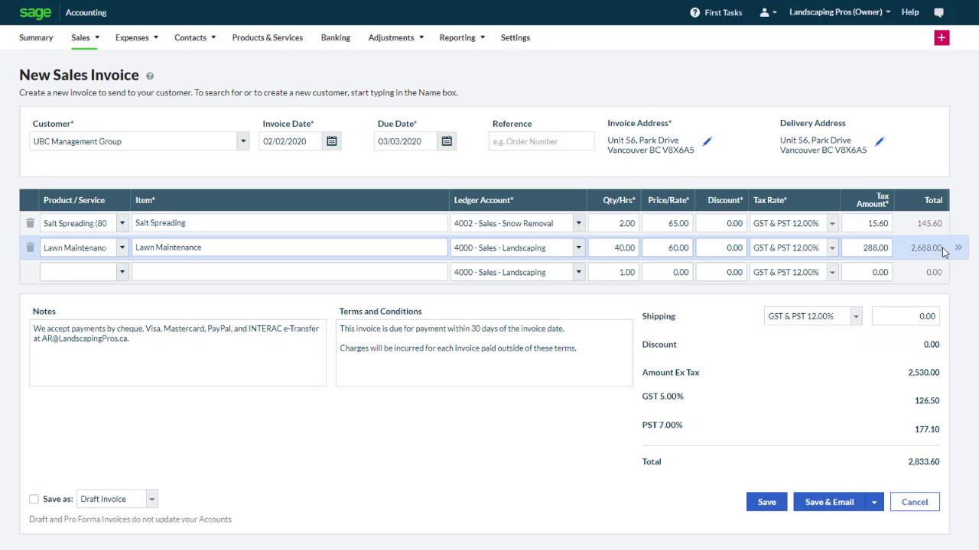
- Assign the activity (01) Landscaping and the project (02) UBC Group - Site 2 to the Lawn Maintenance line, and save the invoice
click(958, 253)
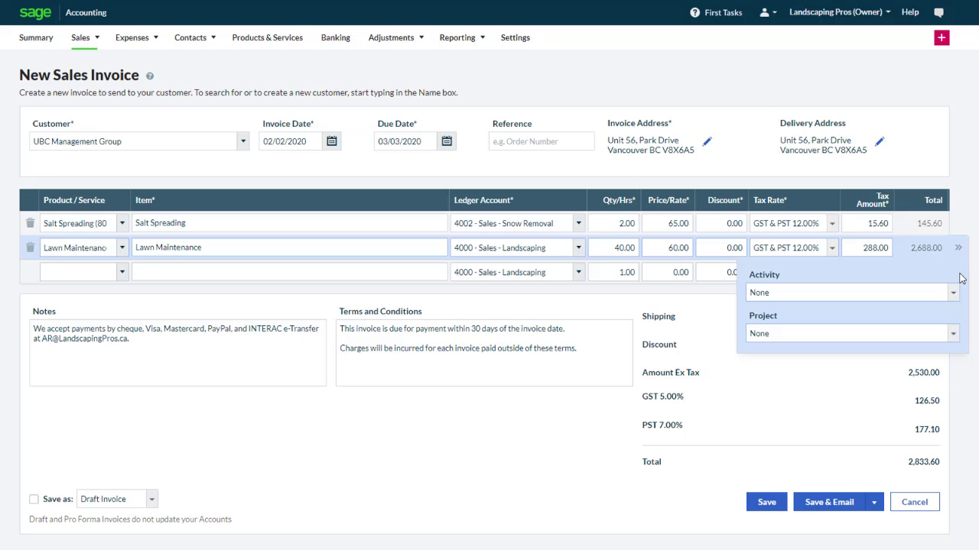
click(952, 297)
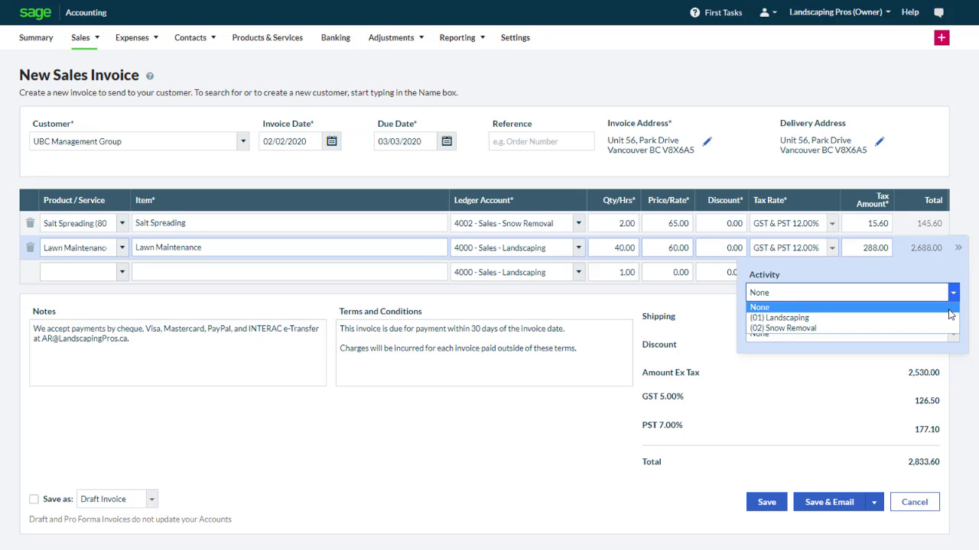
click(949, 317)
click(953, 333)
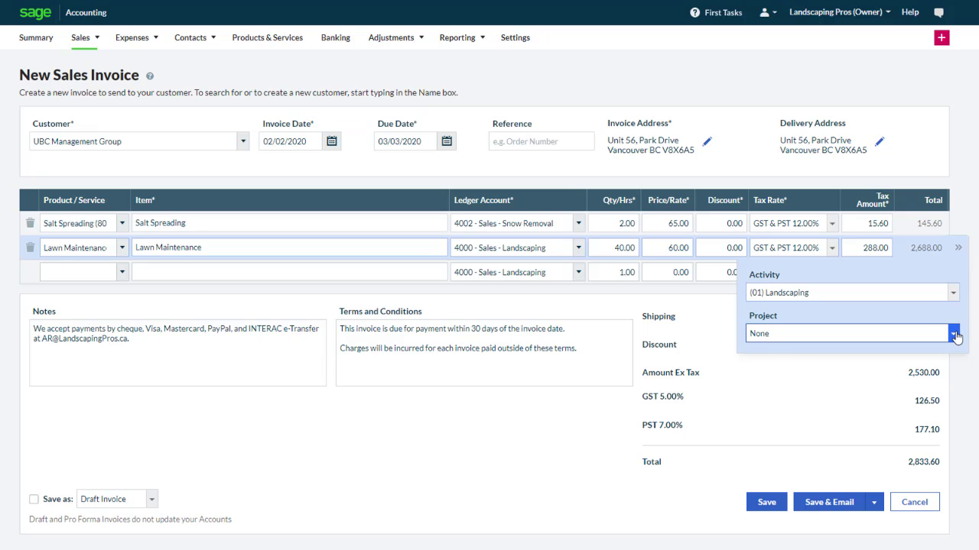
click(946, 368)
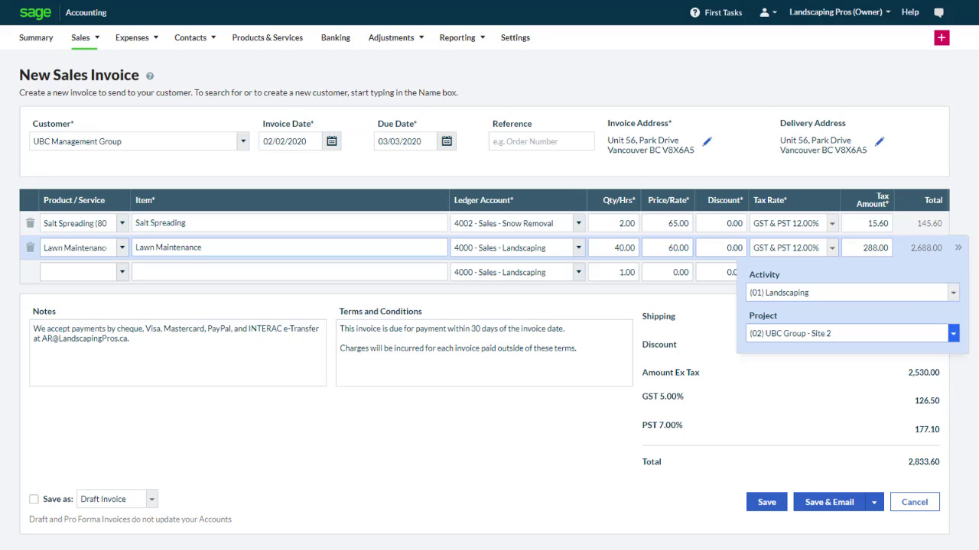
click(767, 503)
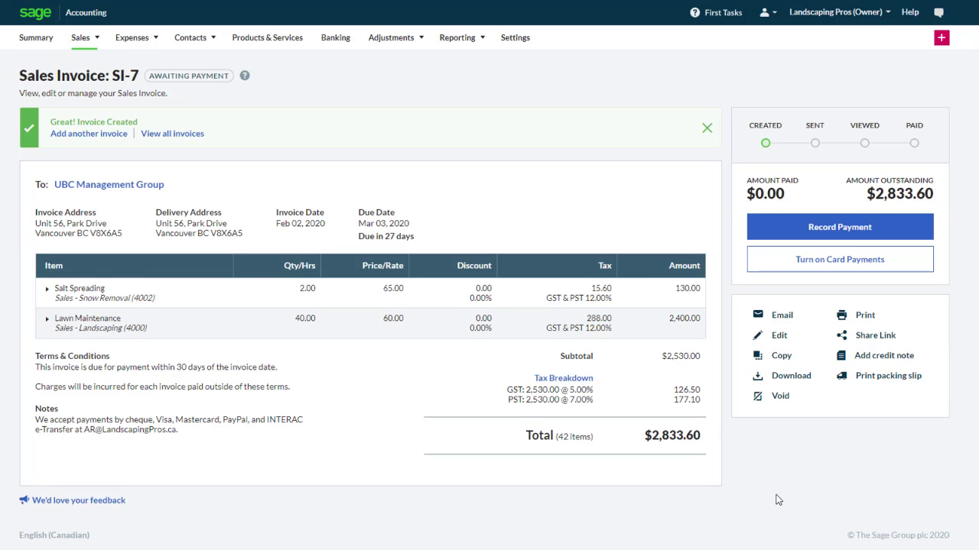
- Calculate the Profit and Loss report with the analysis type Activity and the analysis category (01) Landscaping
click(468, 49)
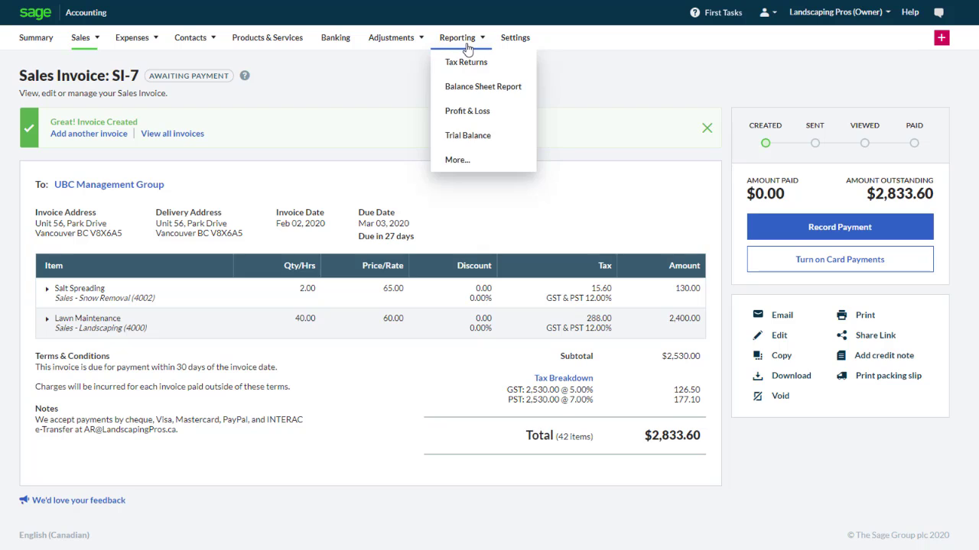
click(468, 49)
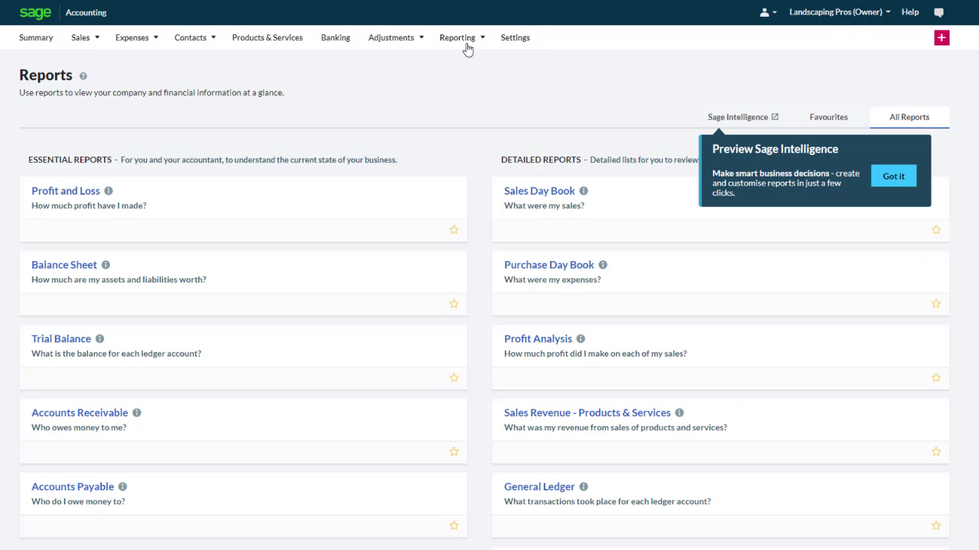
click(79, 192)
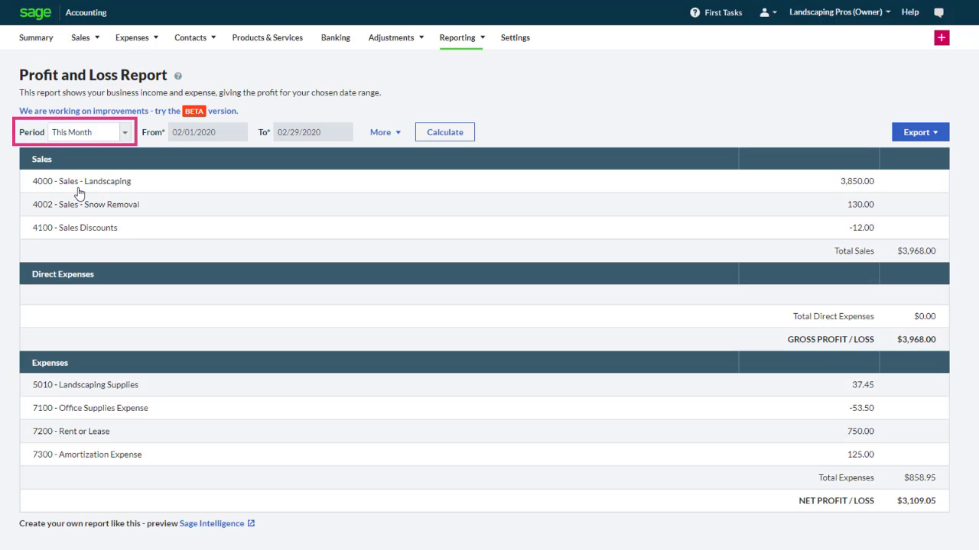
click(388, 135)
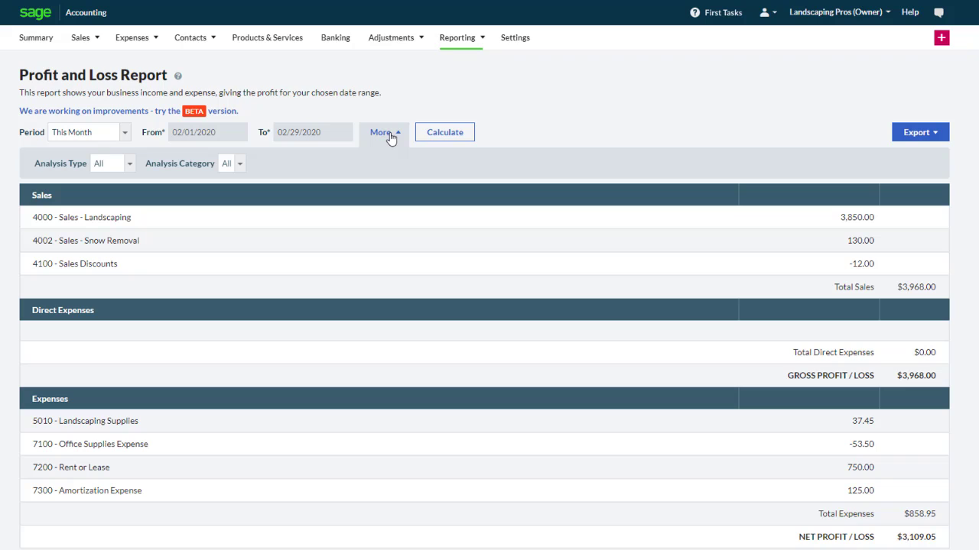
click(133, 171)
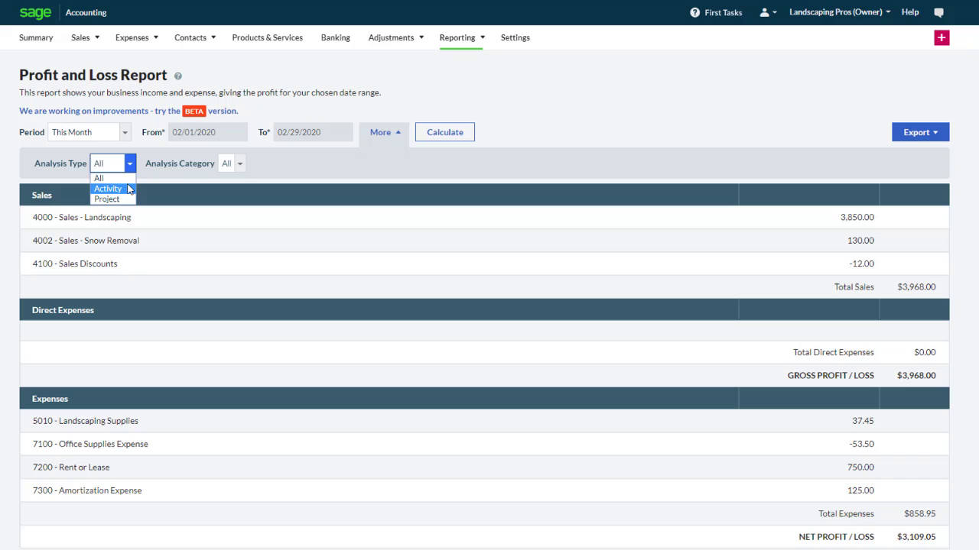
click(110, 188)
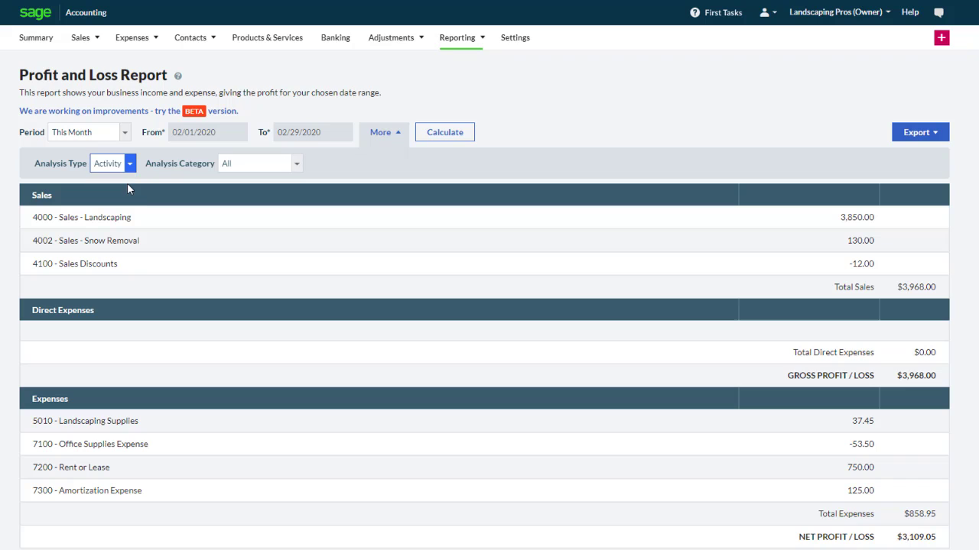
click(295, 164)
click(290, 190)
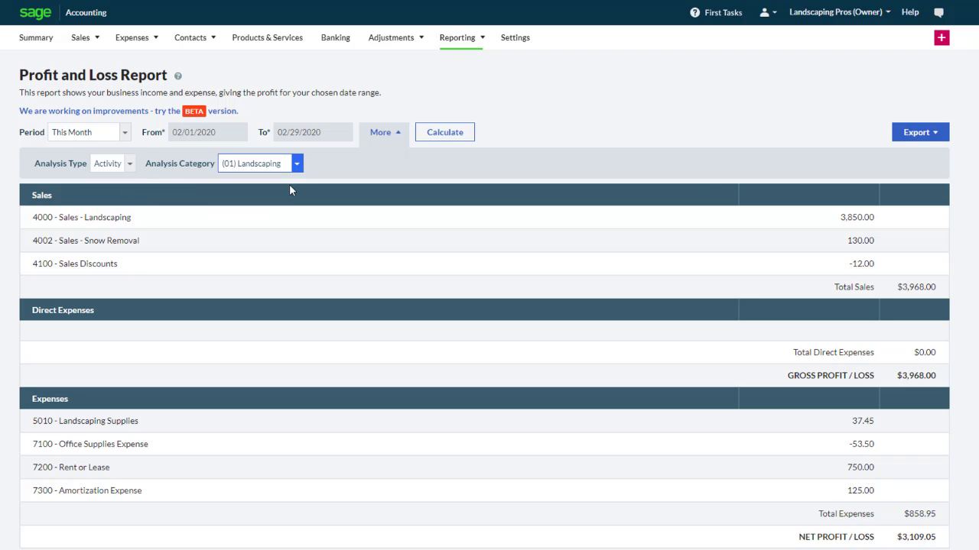
click(458, 137)
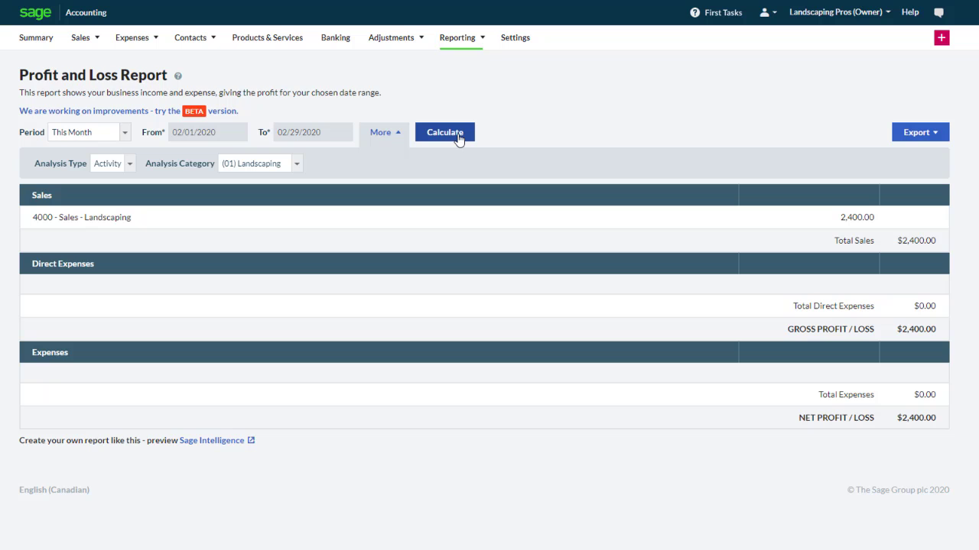
- Calculate the Accounts Receivable report with the analysis type Customer Group and the analysis category (N) North Shore
click(470, 36)
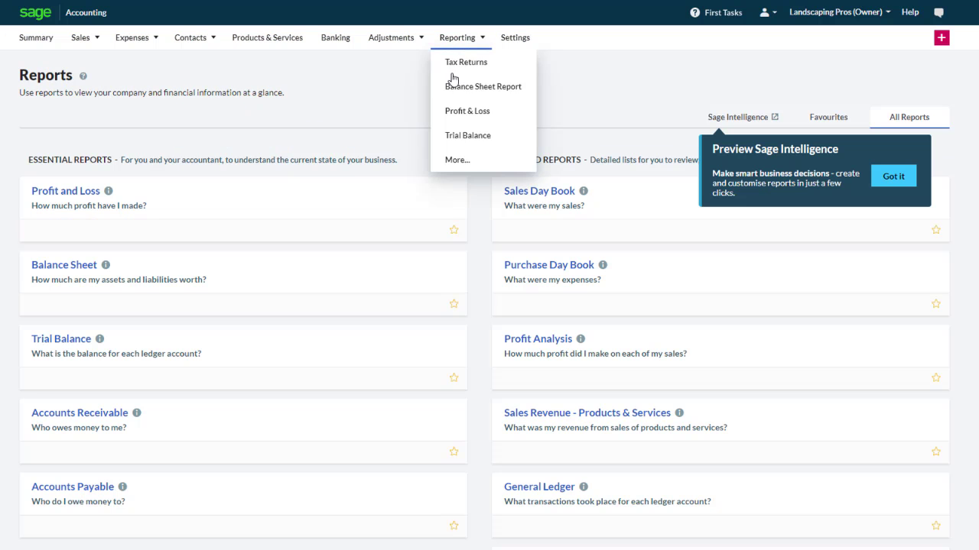
click(90, 409)
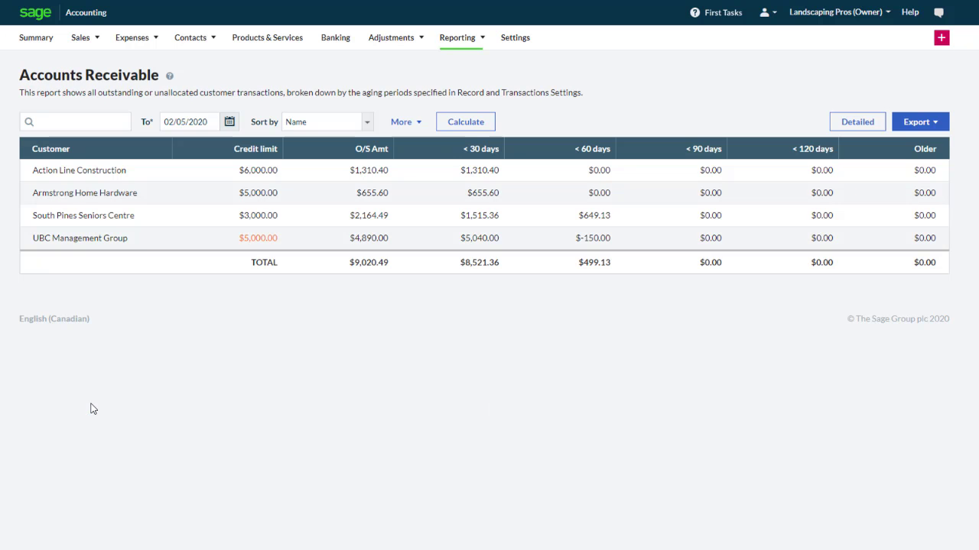
click(418, 127)
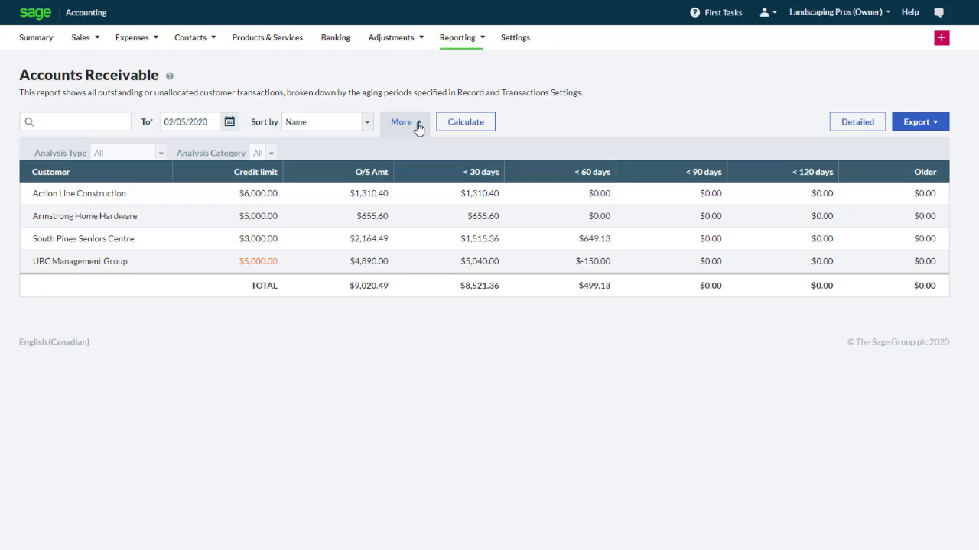
click(160, 153)
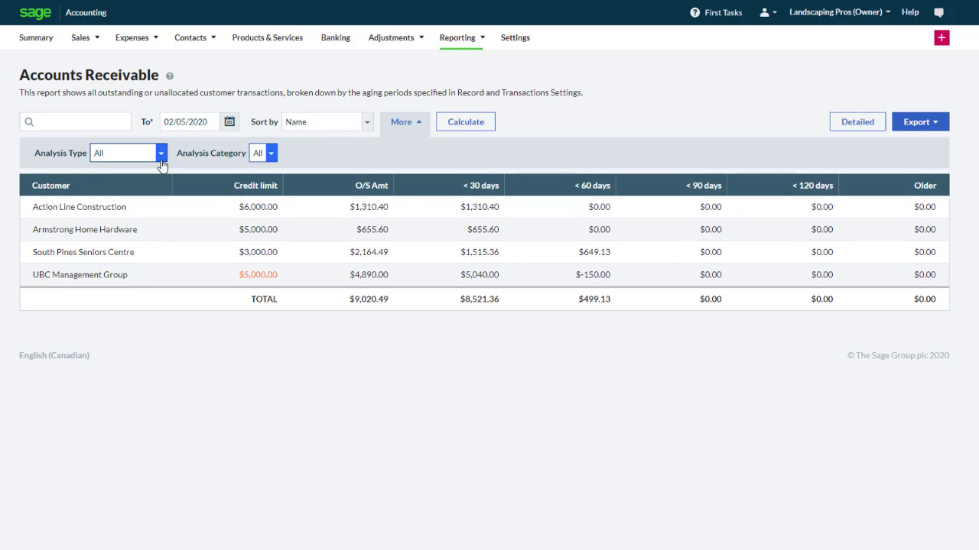
click(149, 174)
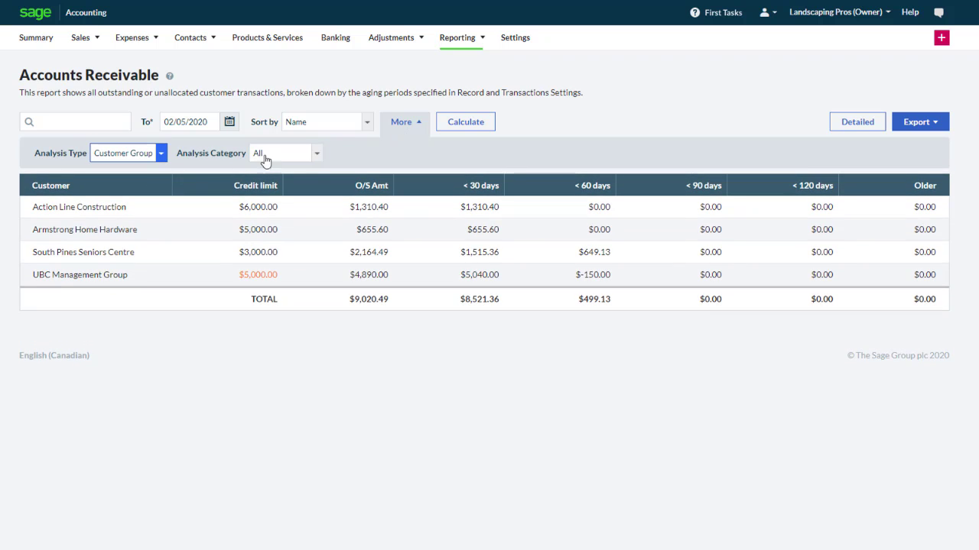
click(313, 154)
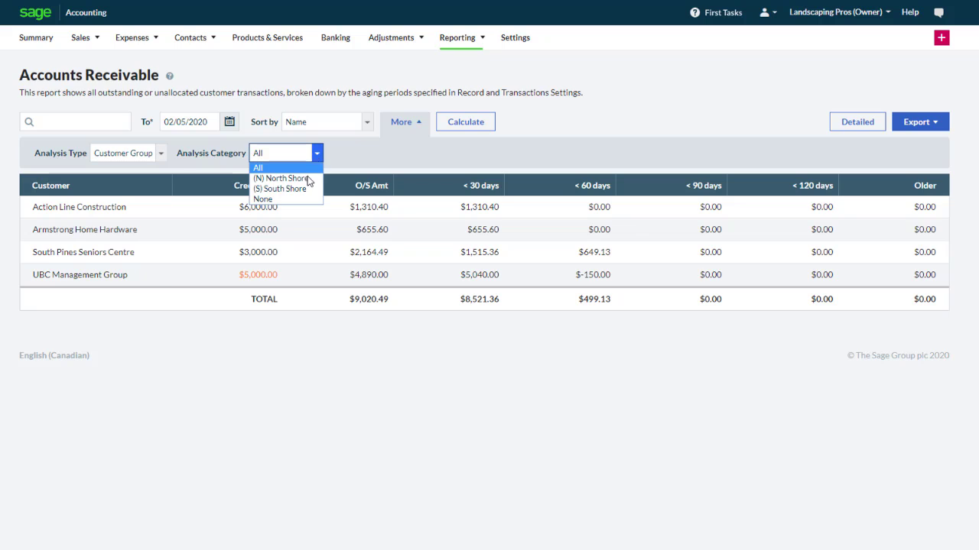
click(309, 179)
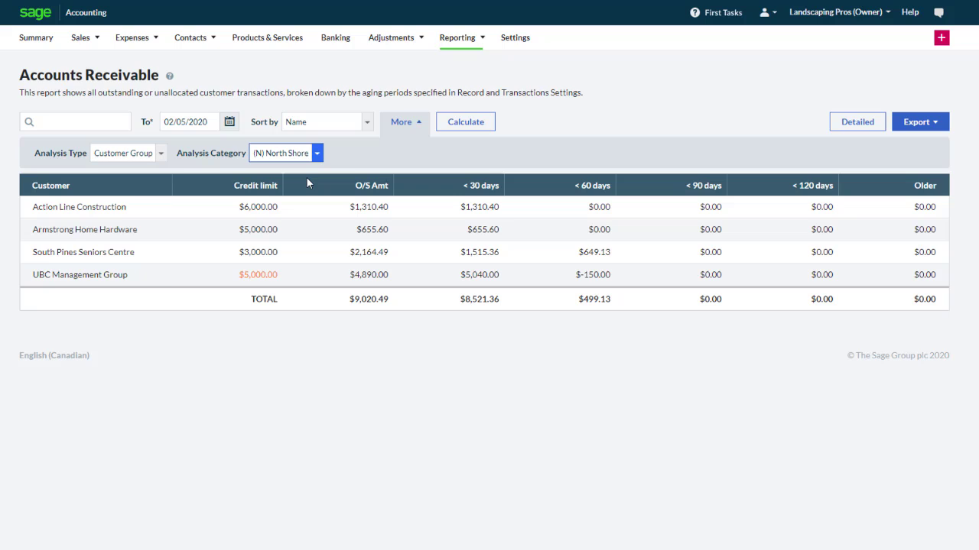
click(463, 130)
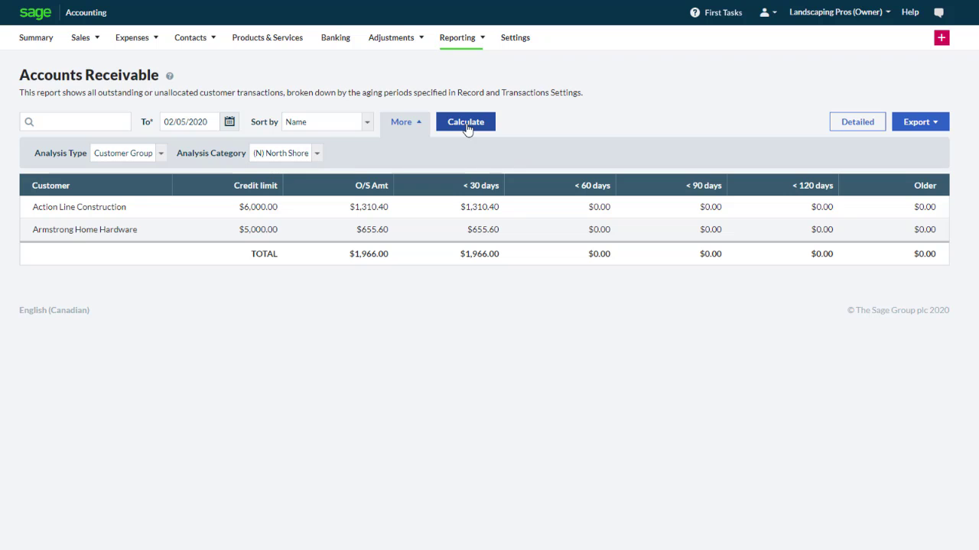
- Return to the overview of all available reports
click(465, 44)
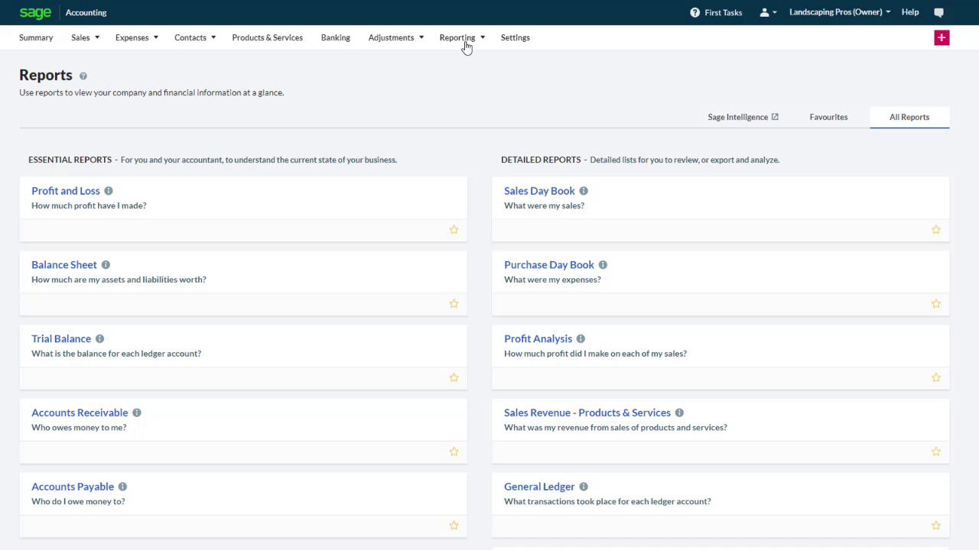